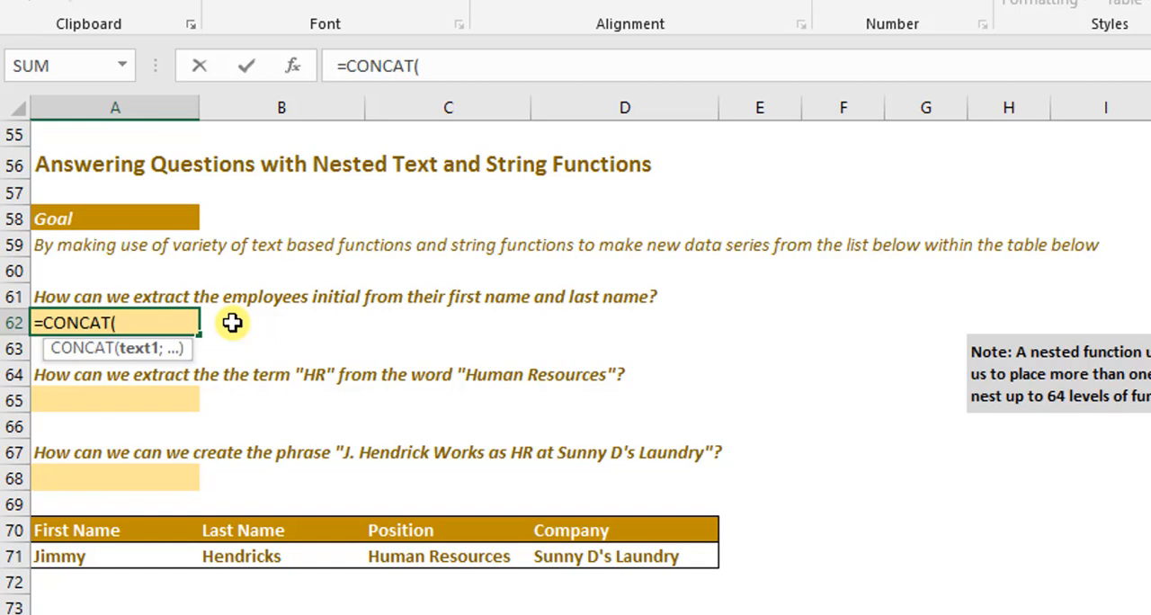
# - Add LEFT(A71) as the first CONCAT argument in A62 to take the first name's initial
pyautogui.write('l')
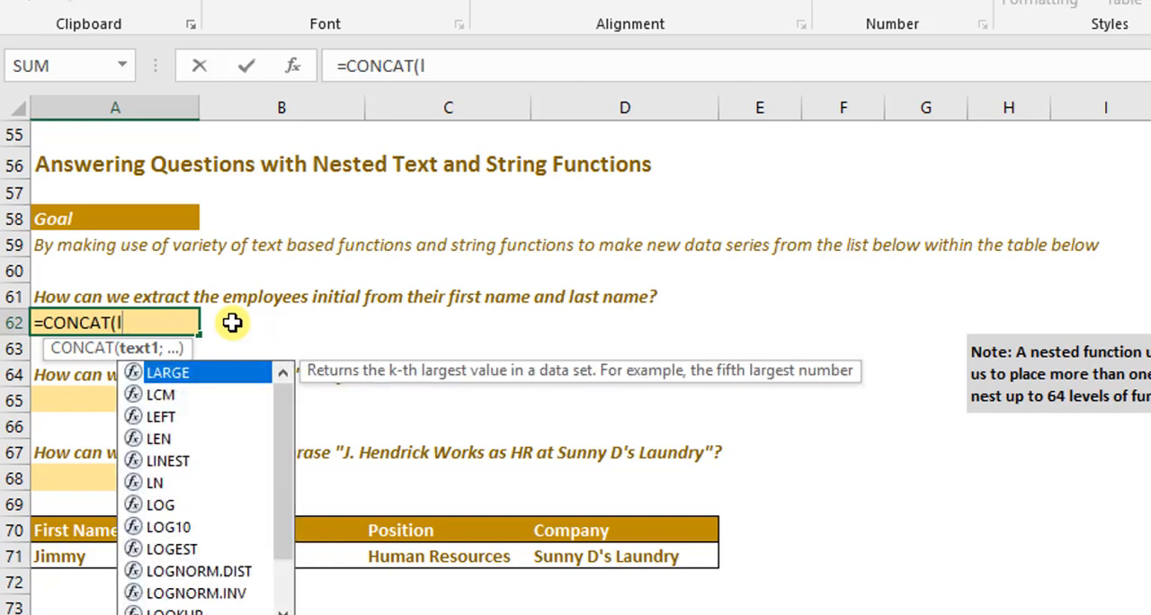
pyautogui.write('eft')
pyautogui.press('Tab')
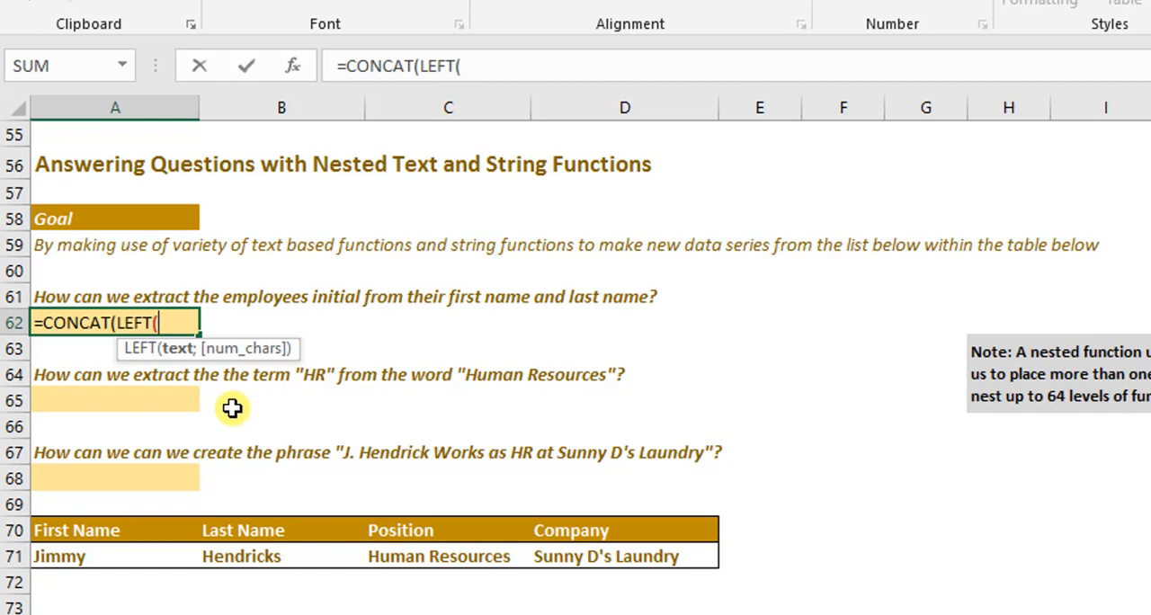
pyautogui.click(88, 561)
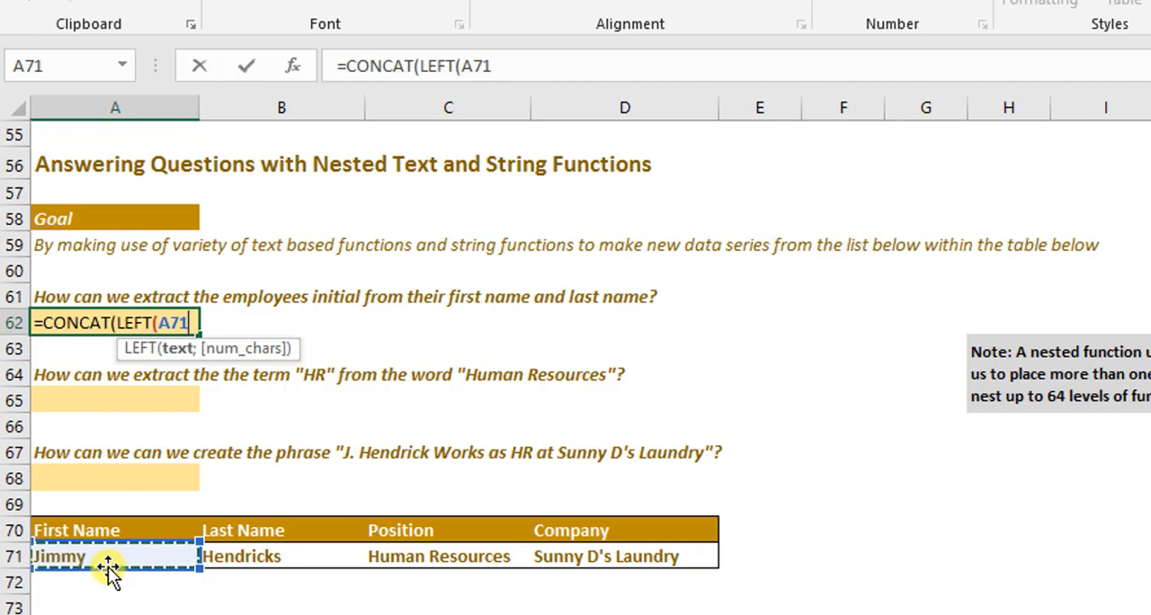
pyautogui.write(')')
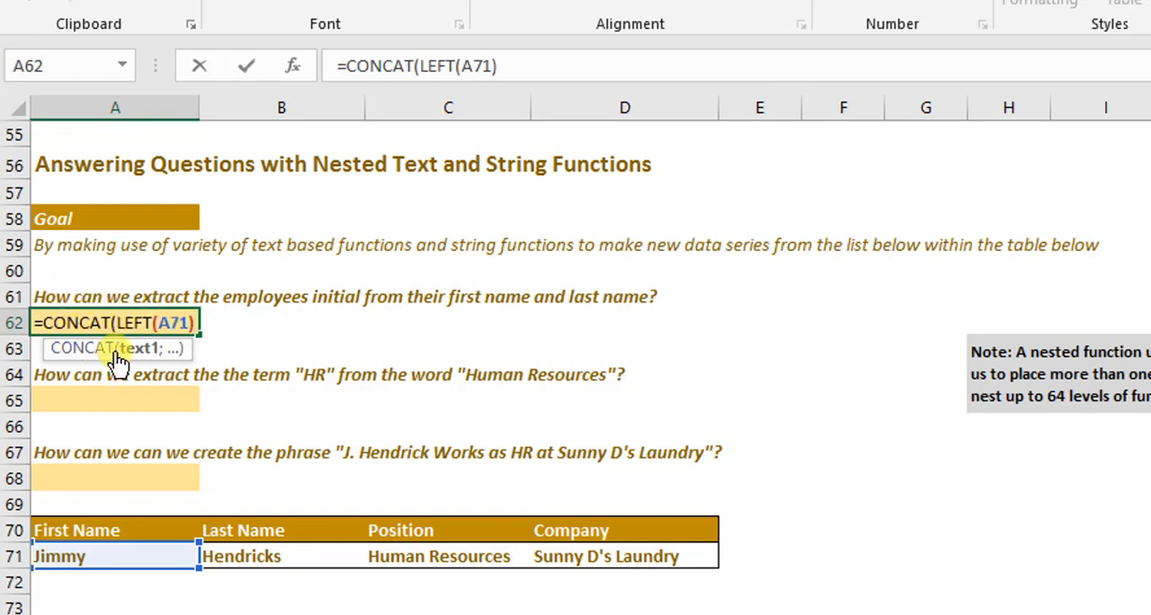
pyautogui.write(';')
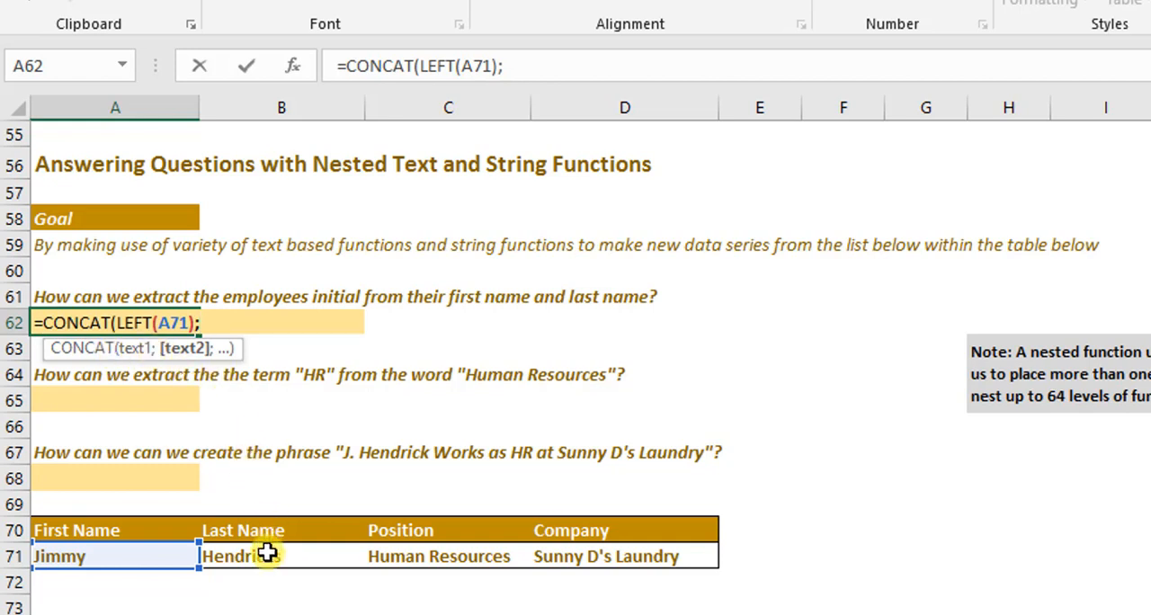
pyautogui.write('left')
# - Add LEFT(B71) as the second argument and complete the formula =CONCAT(LEFT(A71);LEFT(B71)) in A62
pyautogui.press('Tab')
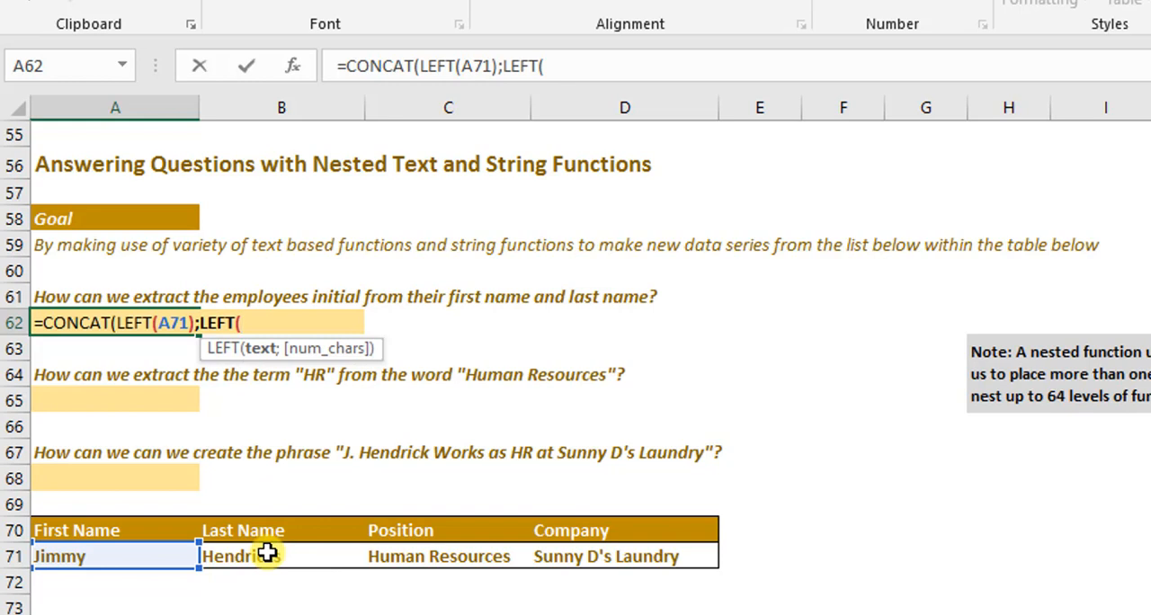
pyautogui.click(267, 554)
pyautogui.write(')')
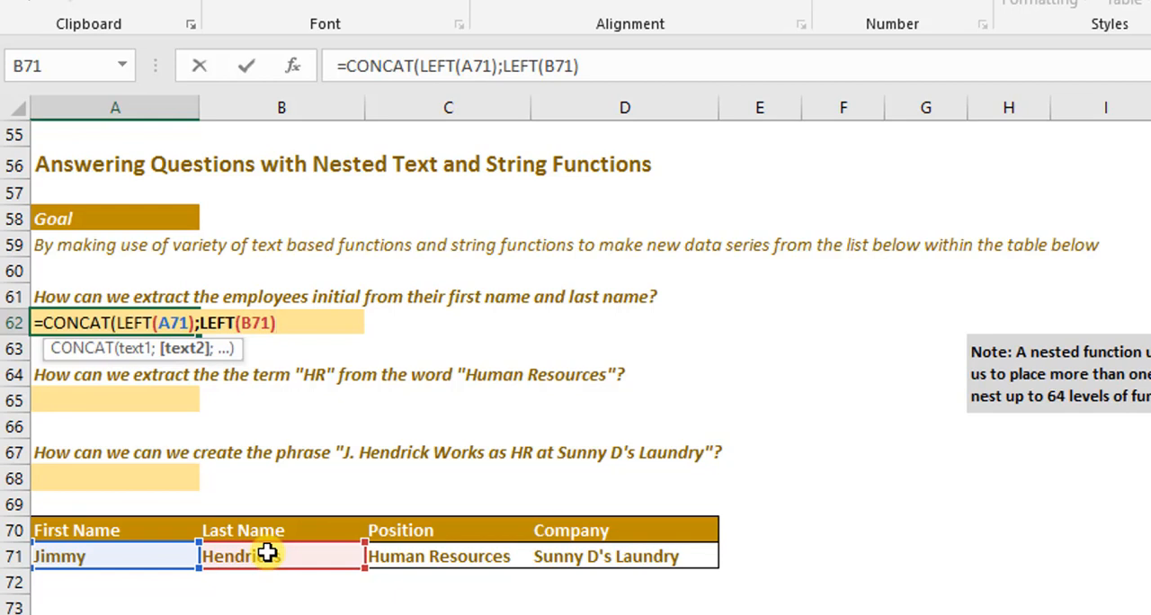
pyautogui.write(')')
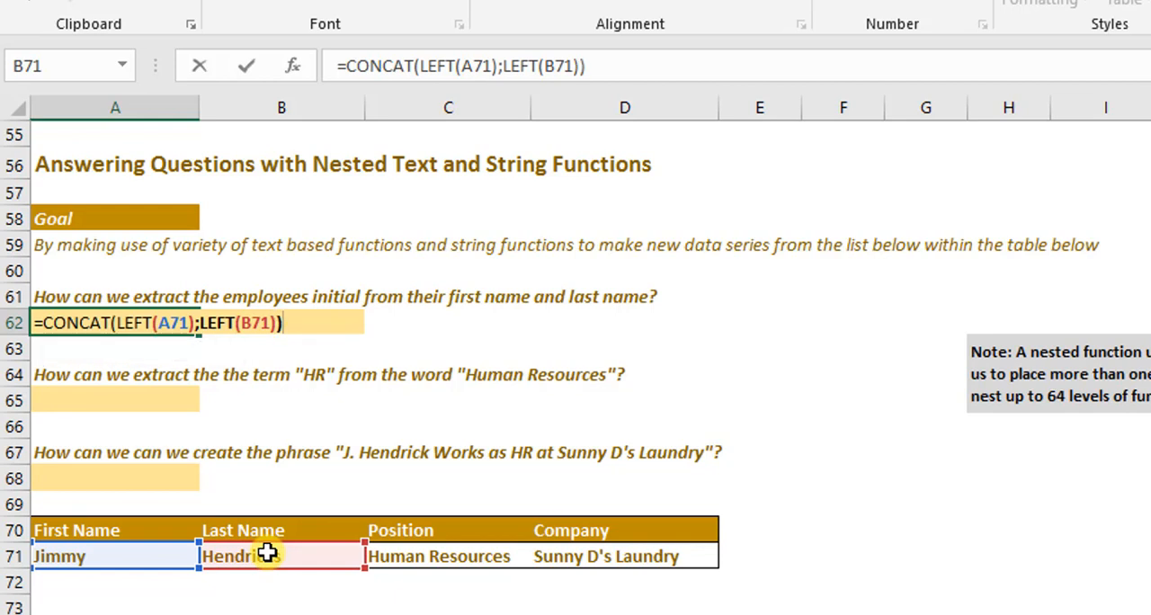
pyautogui.press('Return')
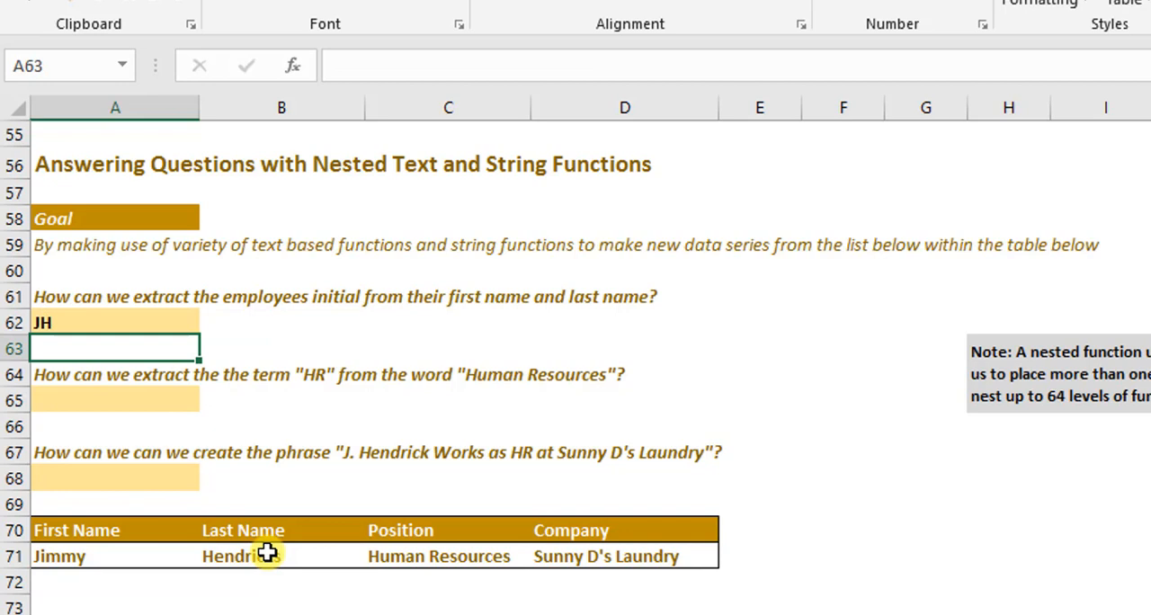
# - In A65, start a CONCAT formula with LEFT(C71) as the first argument and a MID function as the second
pyautogui.press('Down')
pyautogui.press('Down')
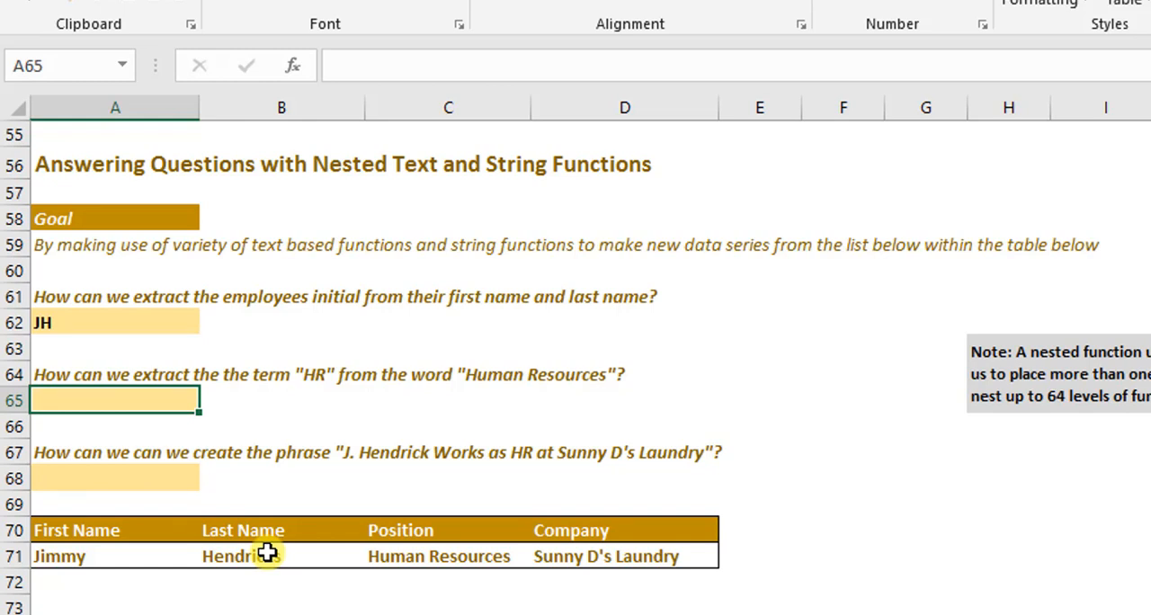
pyautogui.write('=con')
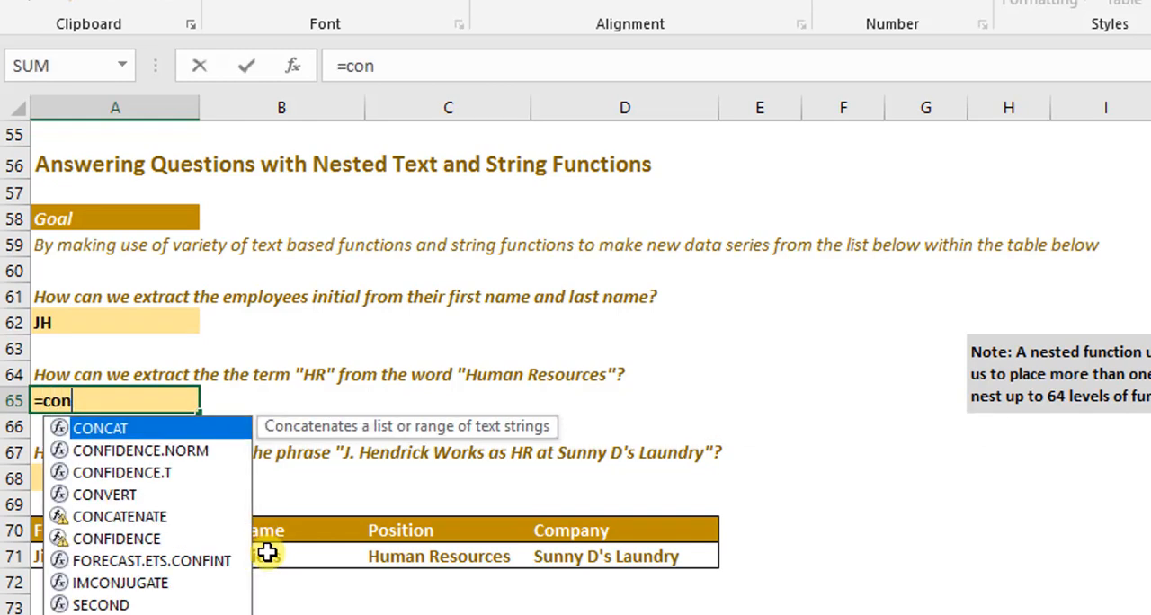
pyautogui.press('Tab')
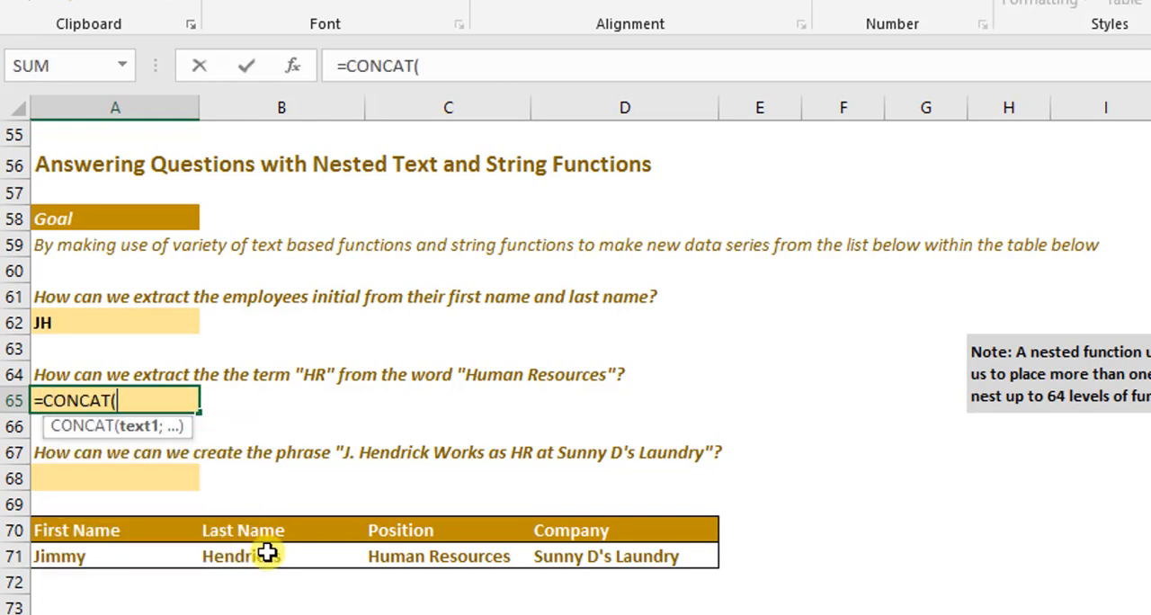
pyautogui.write('Le')
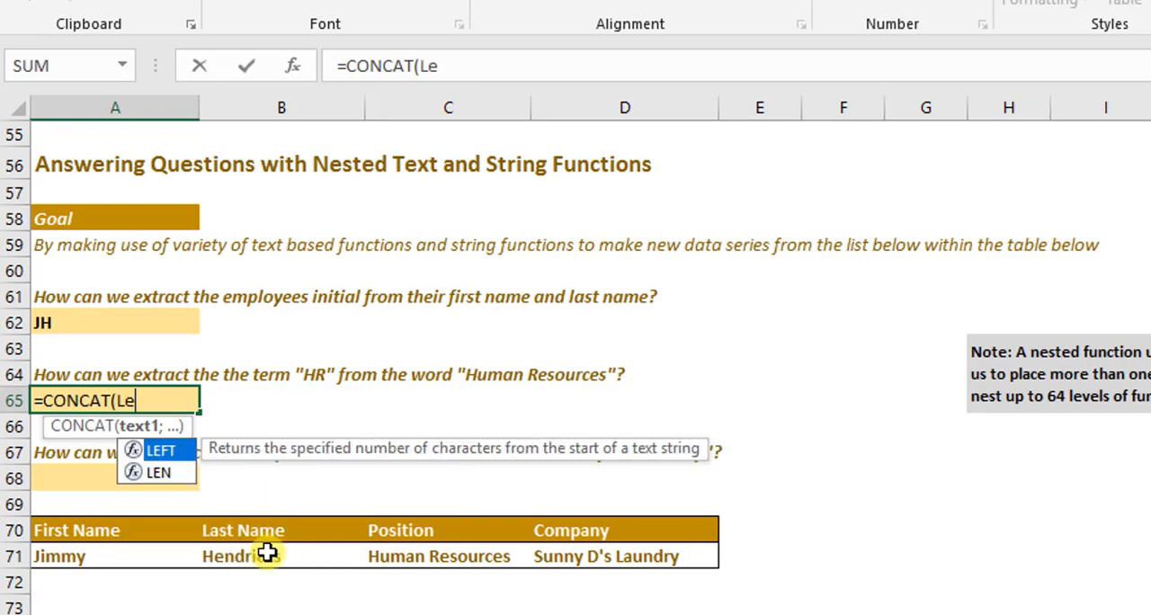
pyautogui.press('Tab')
pyautogui.click(402, 557)
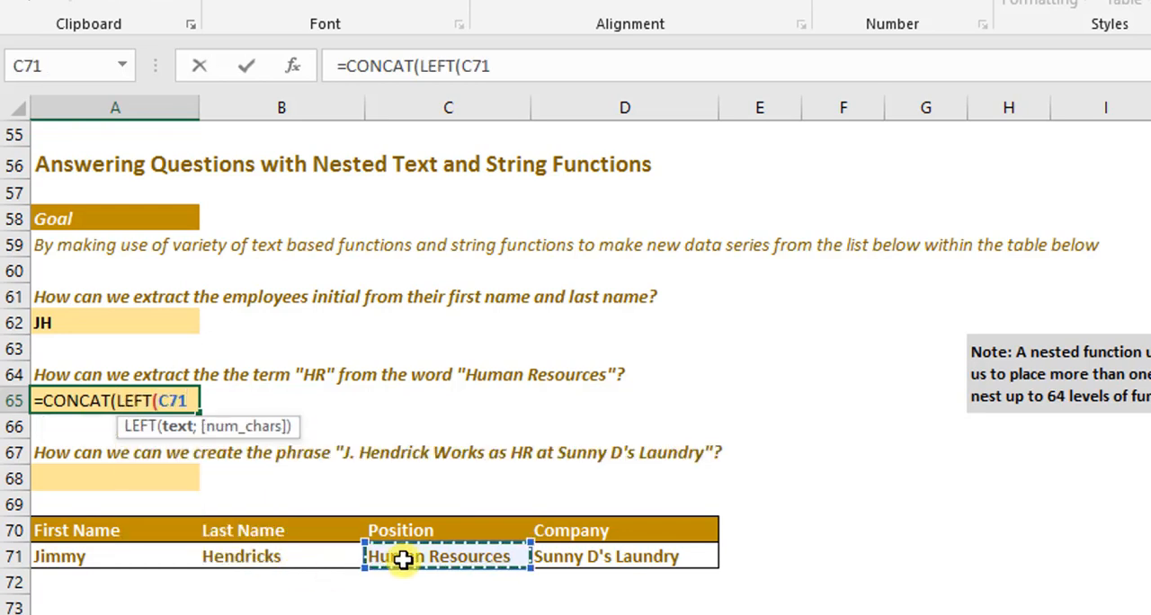
pyautogui.write(');')
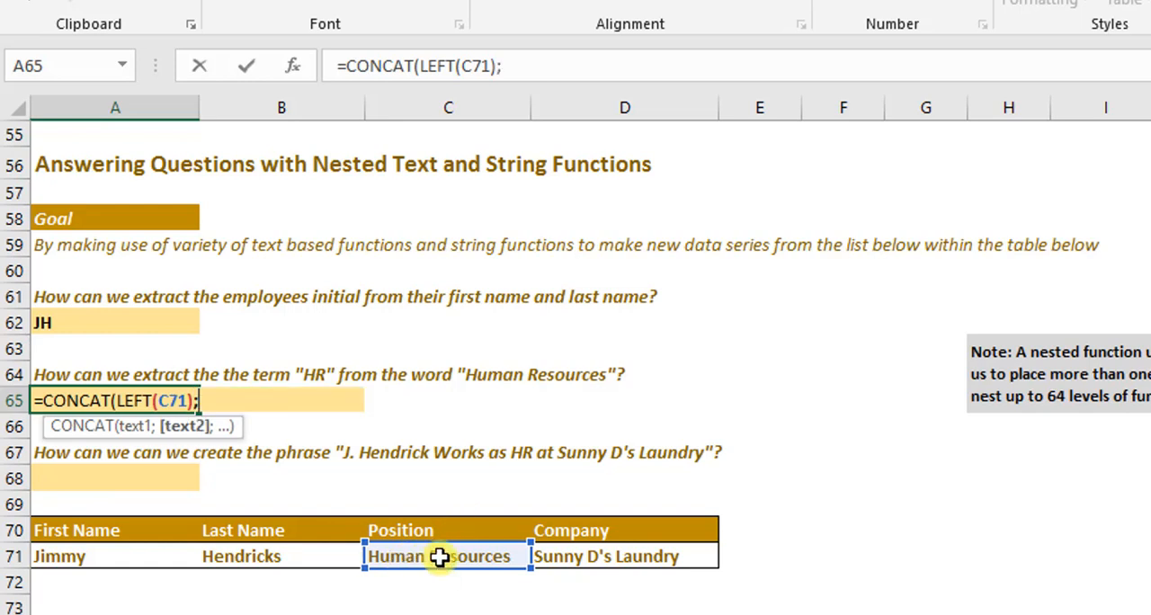
pyautogui.write('mid')
pyautogui.press('Tab')
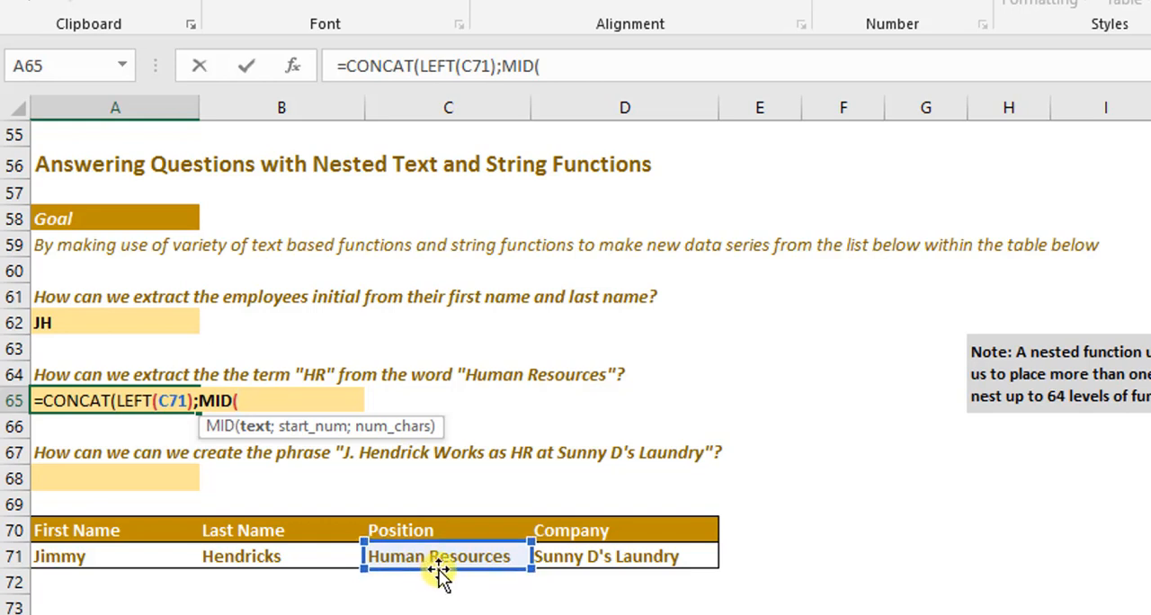
pyautogui.write('7;')
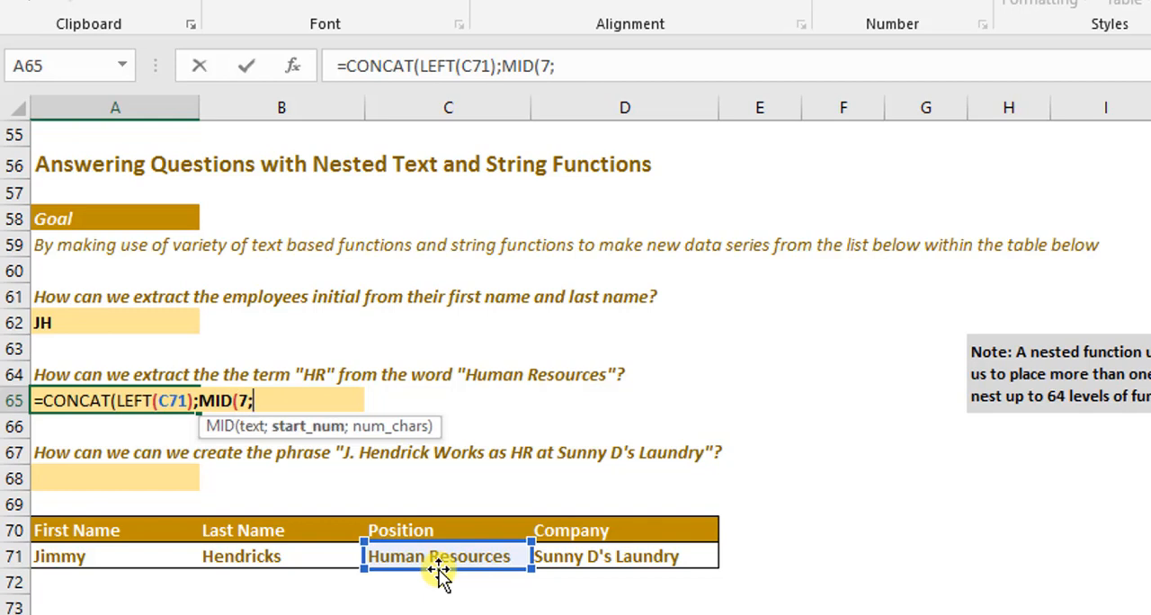
pyautogui.press('BackSpace')
pyautogui.press('BackSpace')
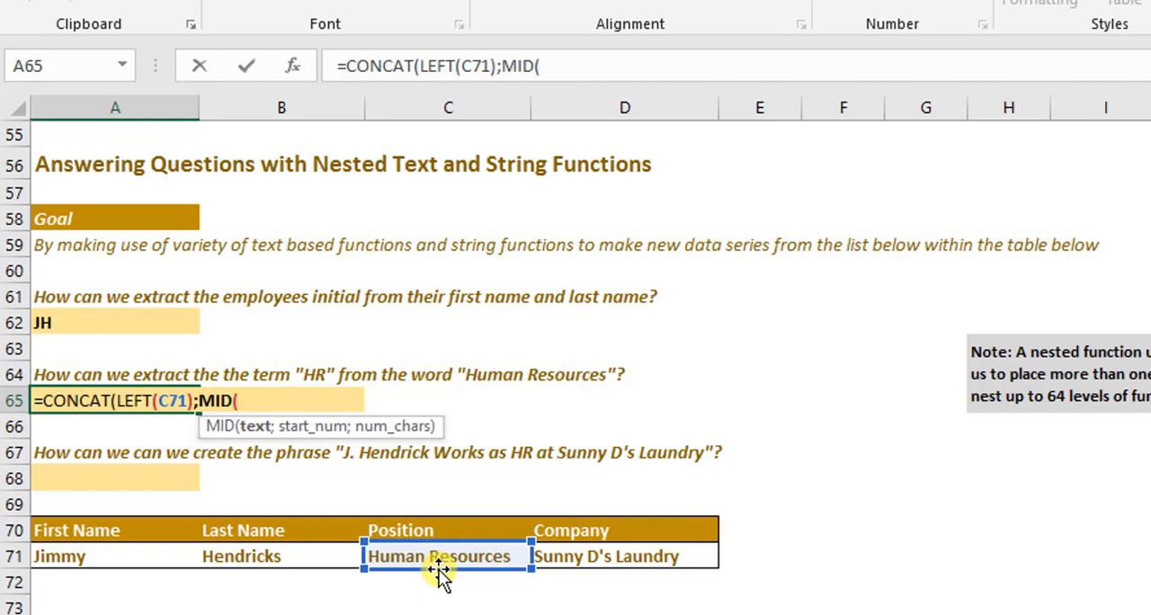
# - Fill in the MID arguments as C71;7;1 and complete the formula =CONCAT(LEFT(C71);MID(C71;7;1)) in A65
pyautogui.click(440, 557)
pyautogui.write(';')
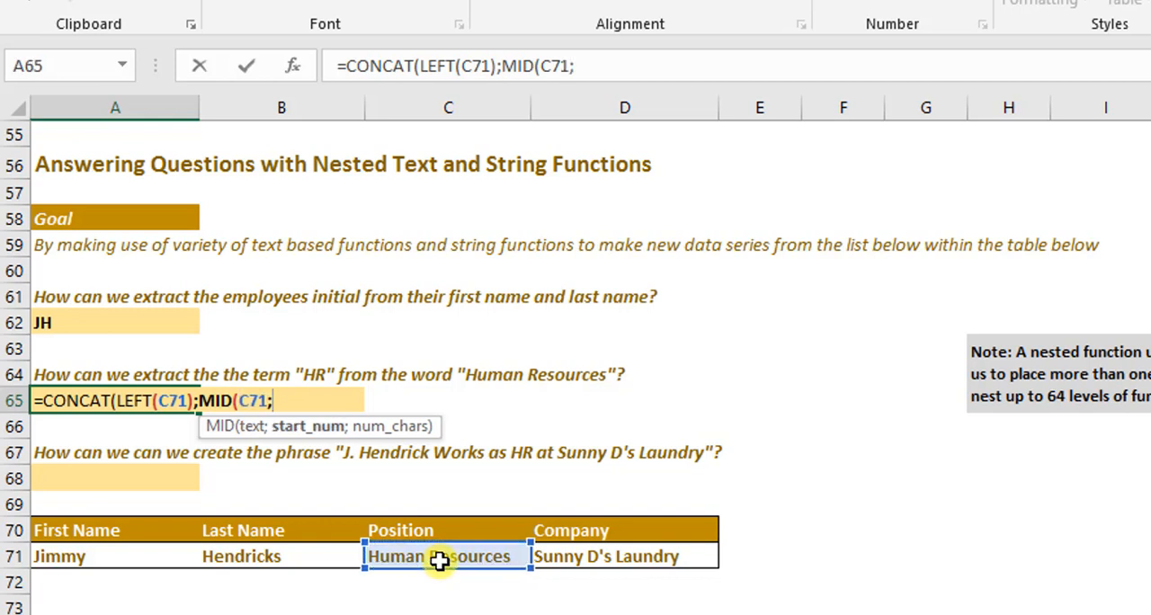
pyautogui.write('7;1)')
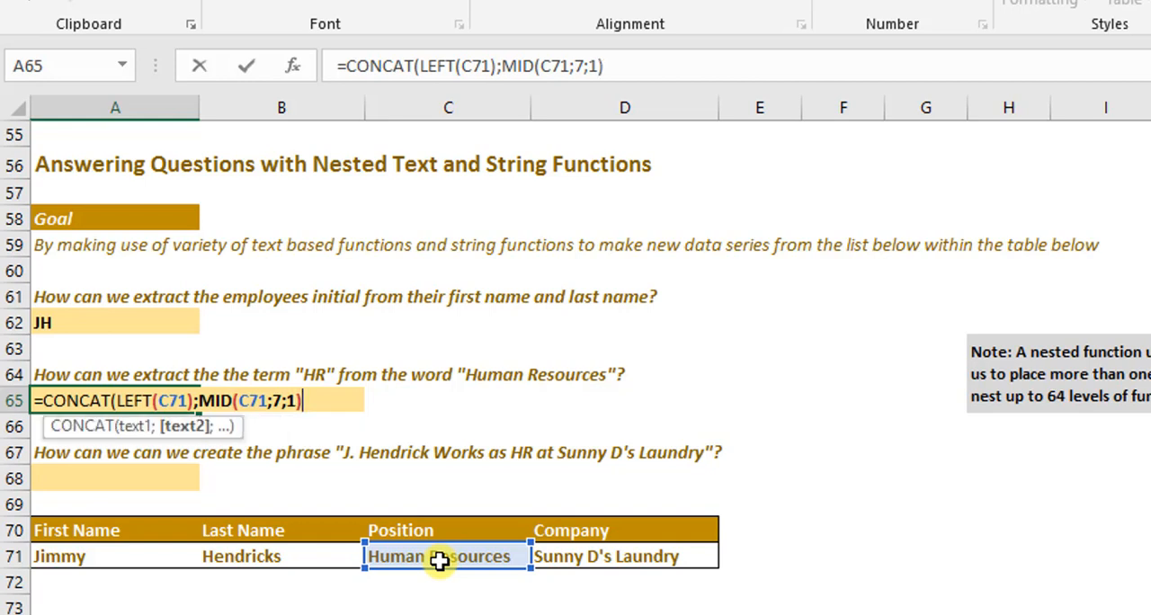
pyautogui.write(')')
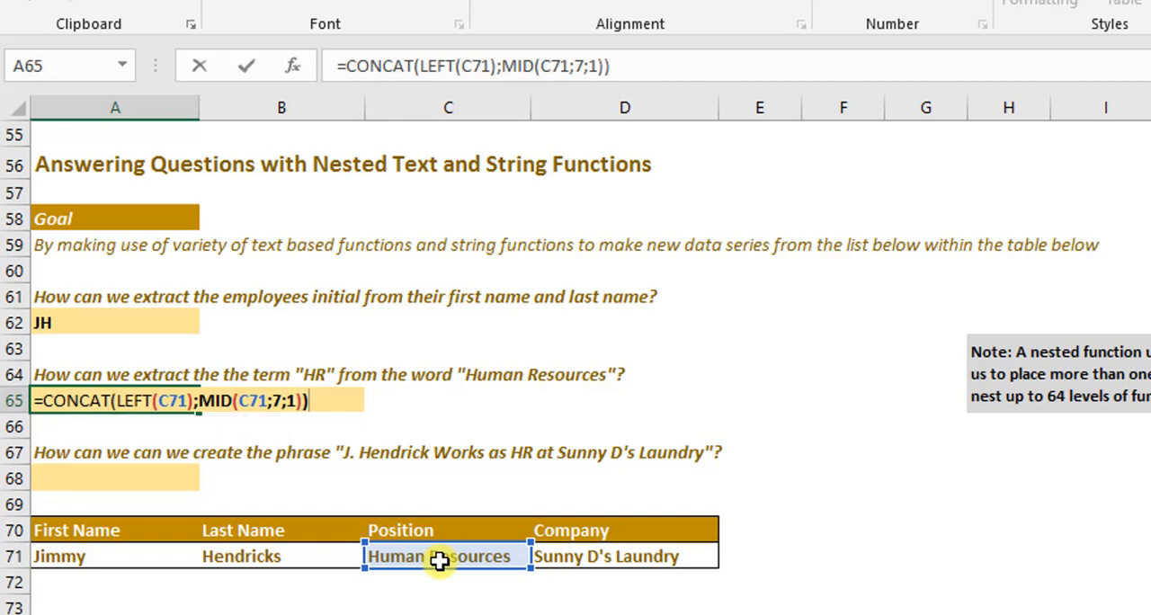
pyautogui.press('Return')
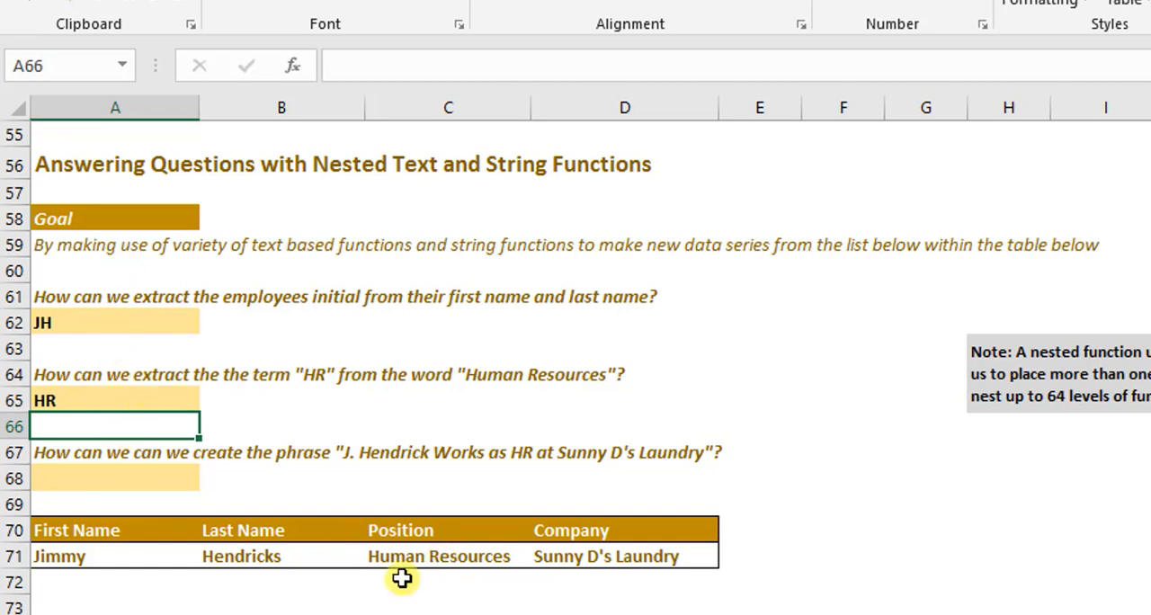
# - In A68, start a CONCAT formula with LEFT(A71) as its first argument
pyautogui.click(148, 480)
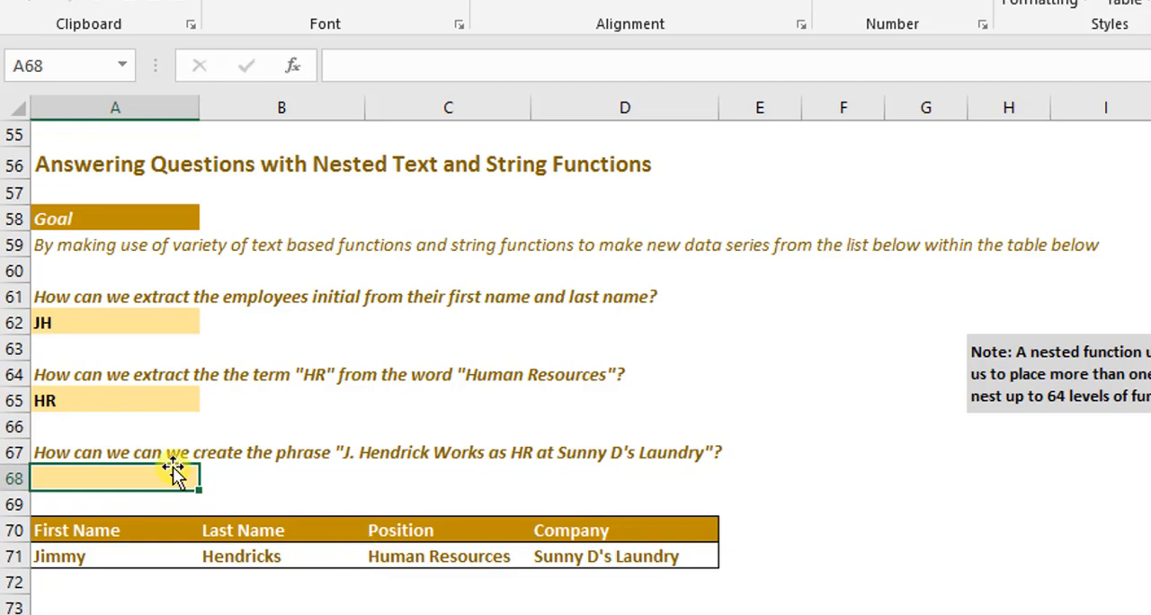
pyautogui.write('=con')
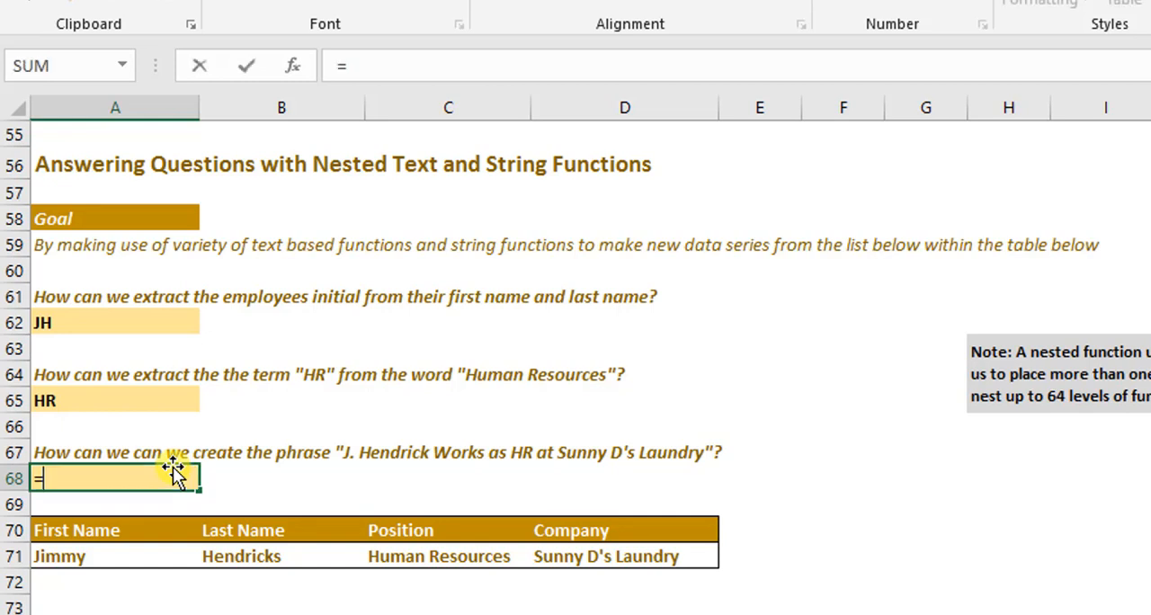
pyautogui.press('Tab')
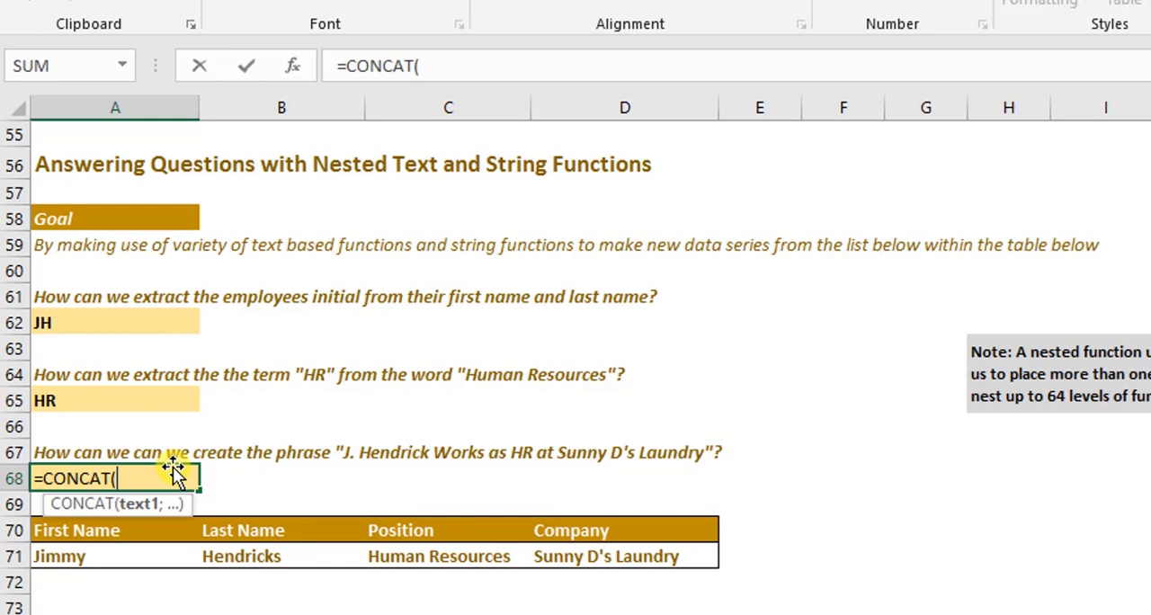
pyautogui.write('le')
pyautogui.press('Tab')
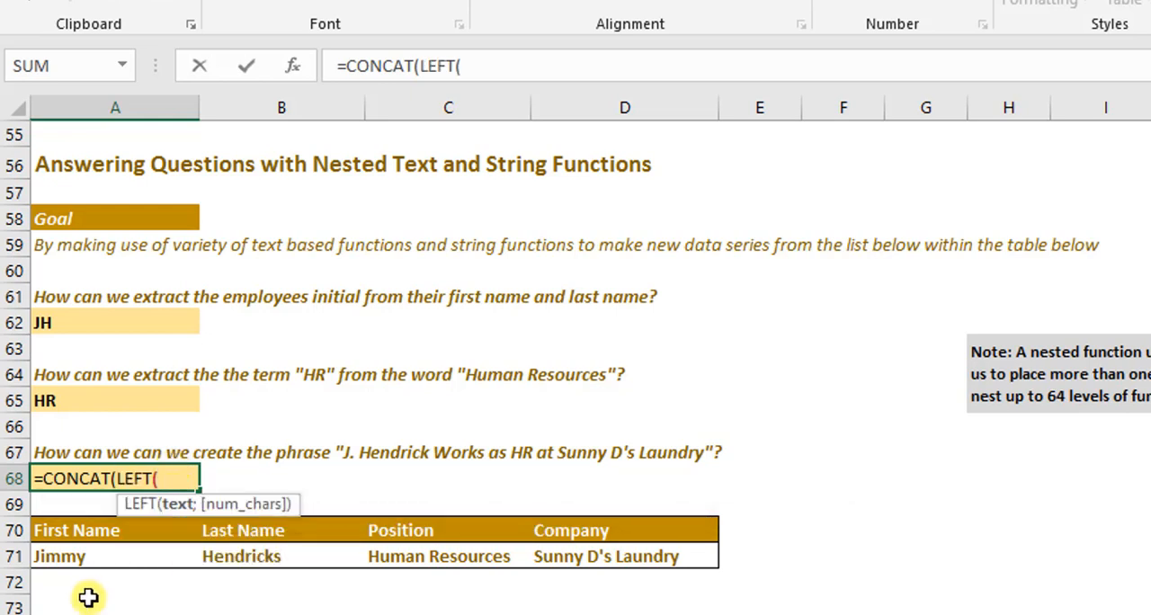
pyautogui.click(90, 552)
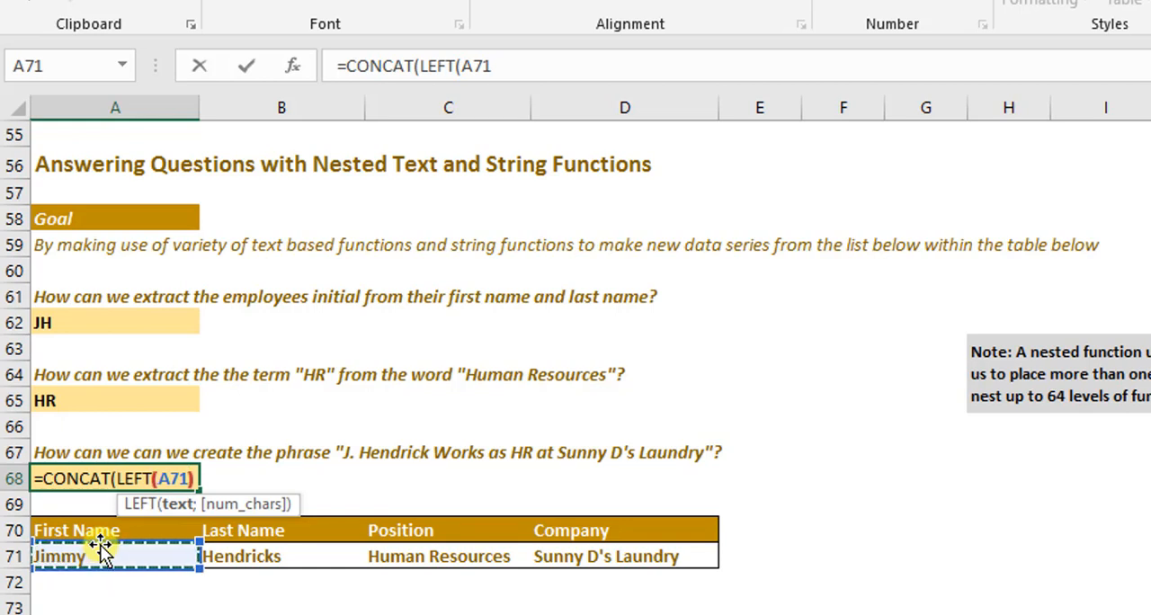
pyautogui.write(');')
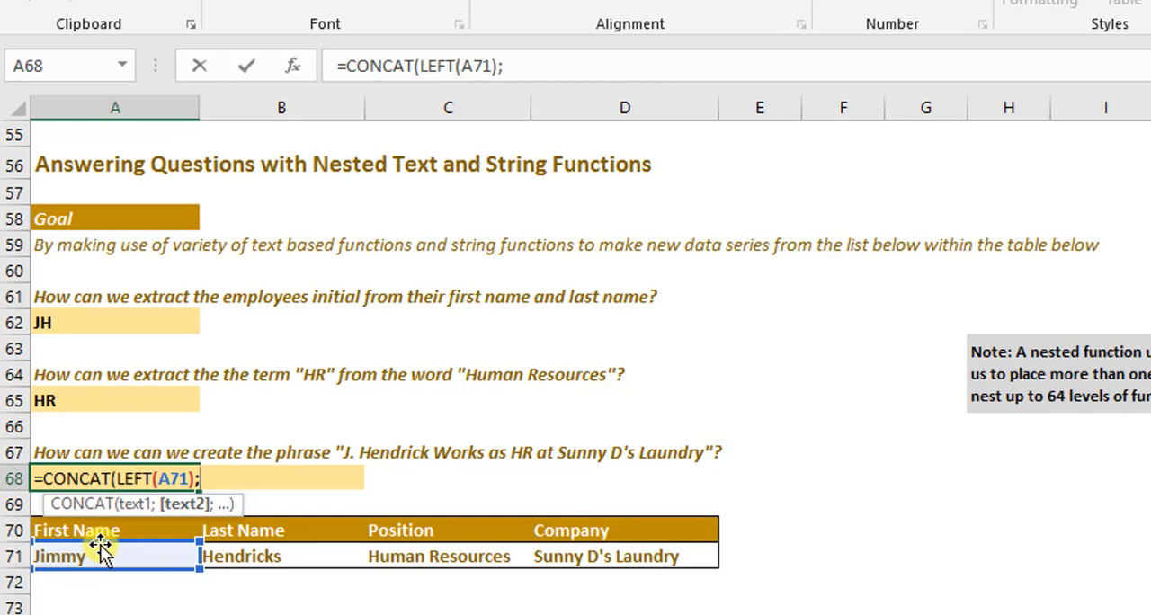
# - Append the literal text ". " and the last name cell B71 to the CONCAT formula in A68
pyautogui.write('"')
pyautogui.write('. ";')
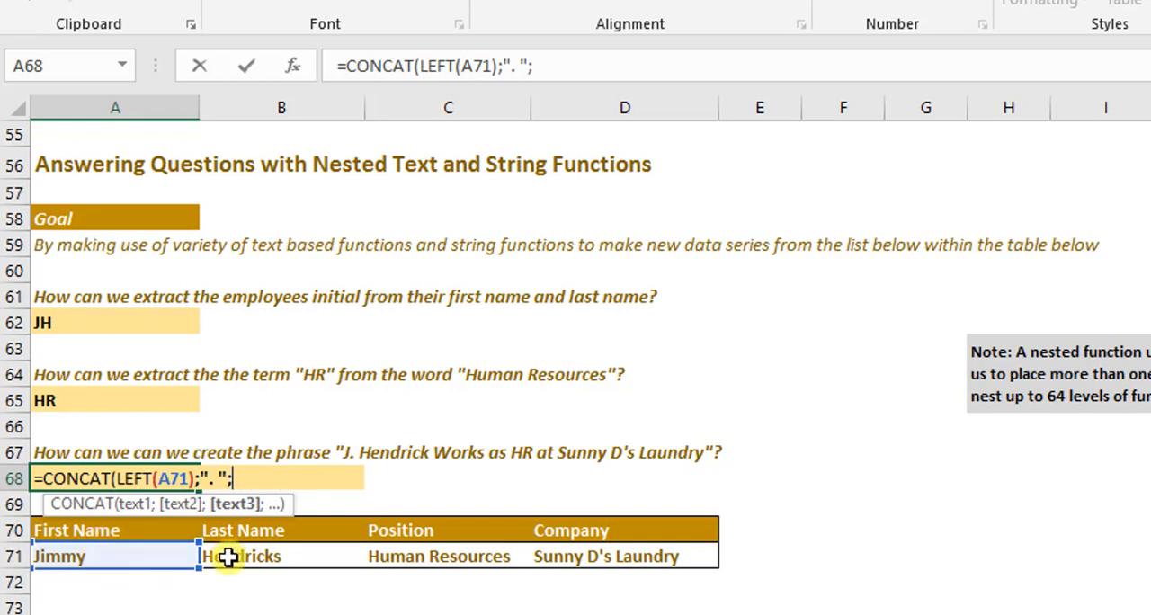
pyautogui.click(228, 558)
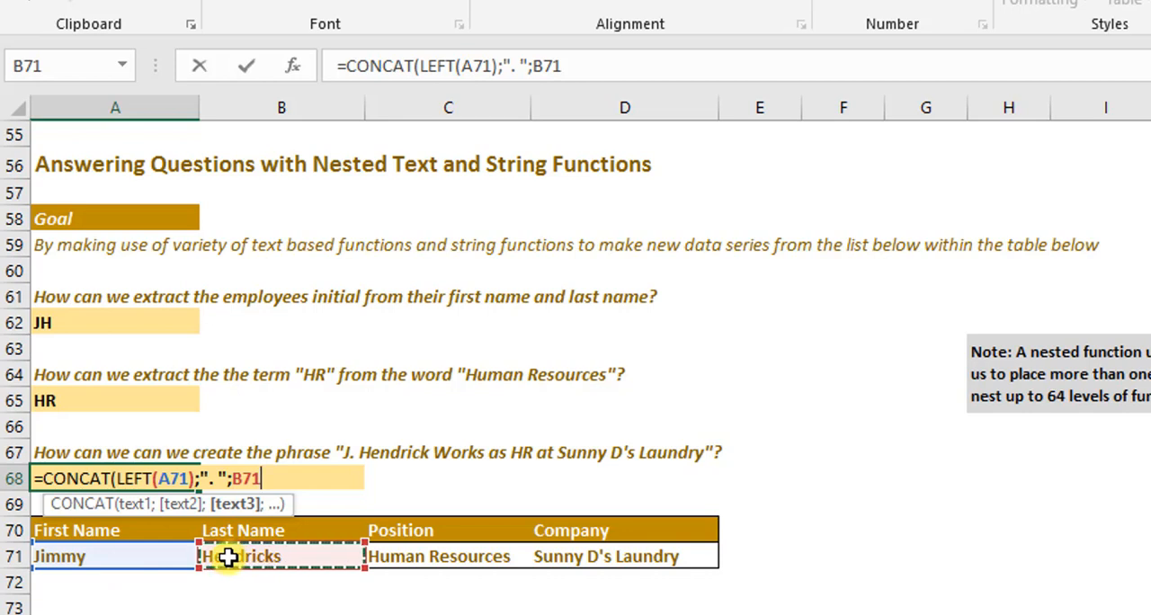
pyautogui.write(';')
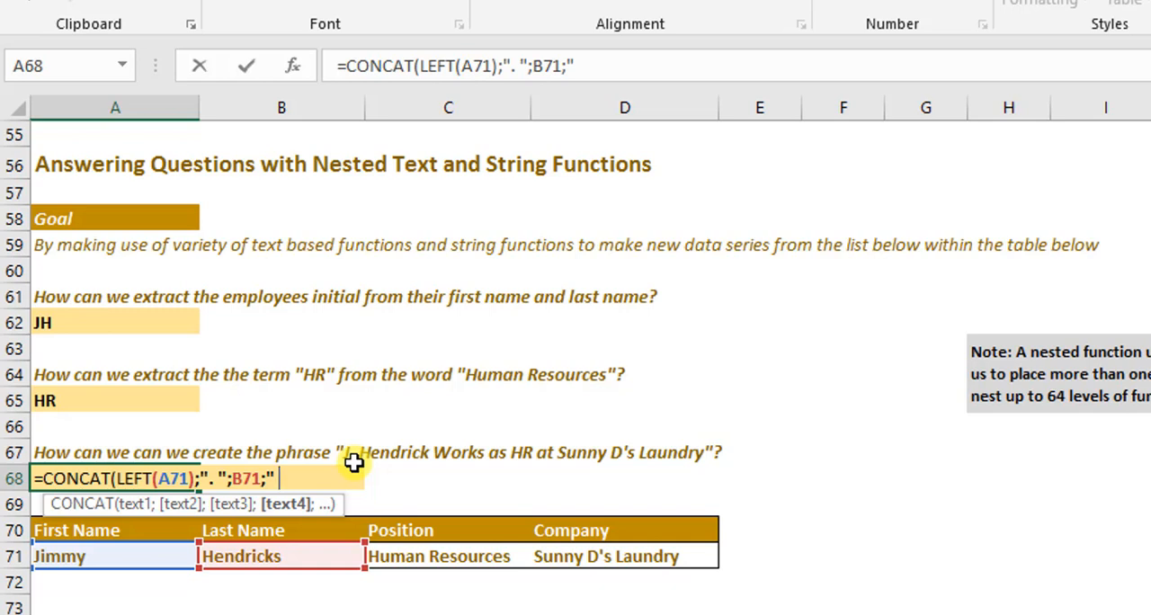
# - Append the literal text " Works as " and the HR abbreviation cell A65 to the formula in A68
pyautogui.write('Wor')
pyautogui.write('ks as')
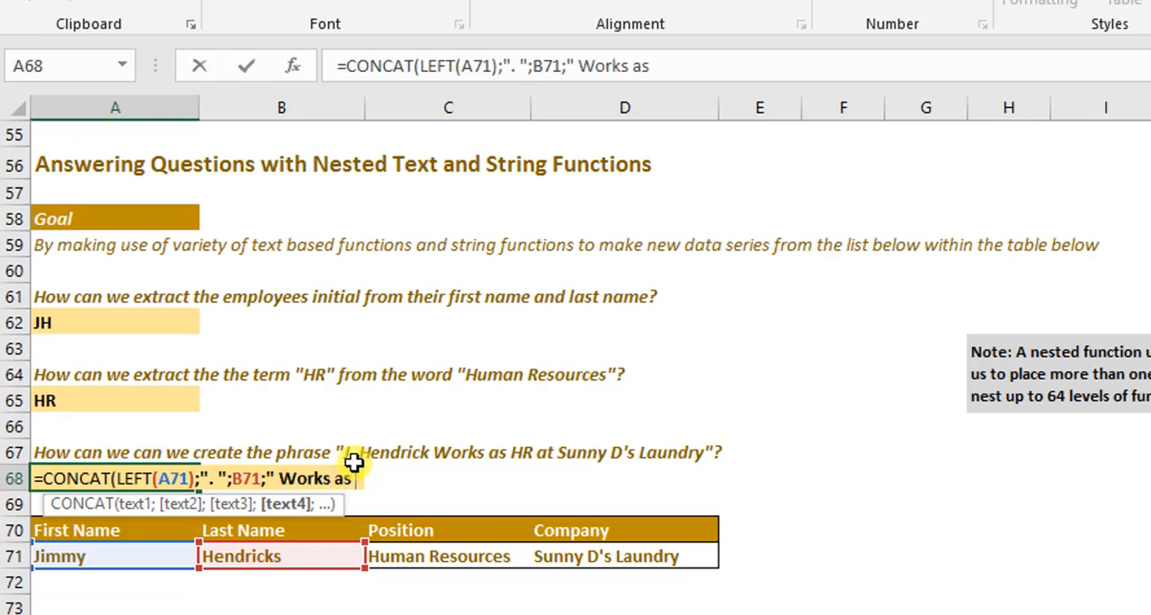
pyautogui.write(' "')
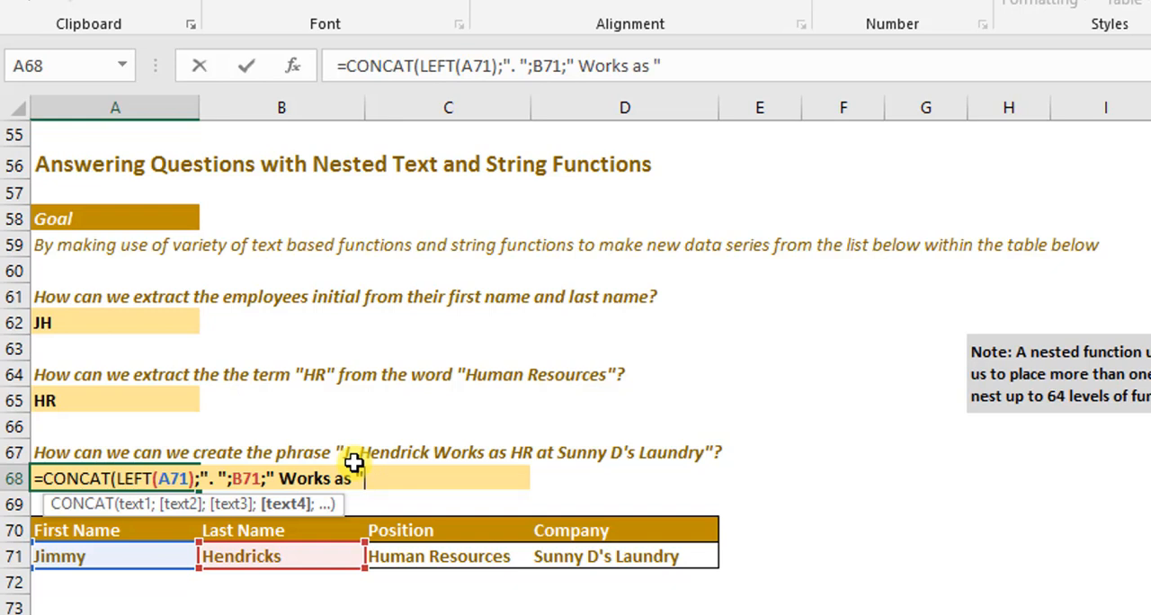
pyautogui.write(';')
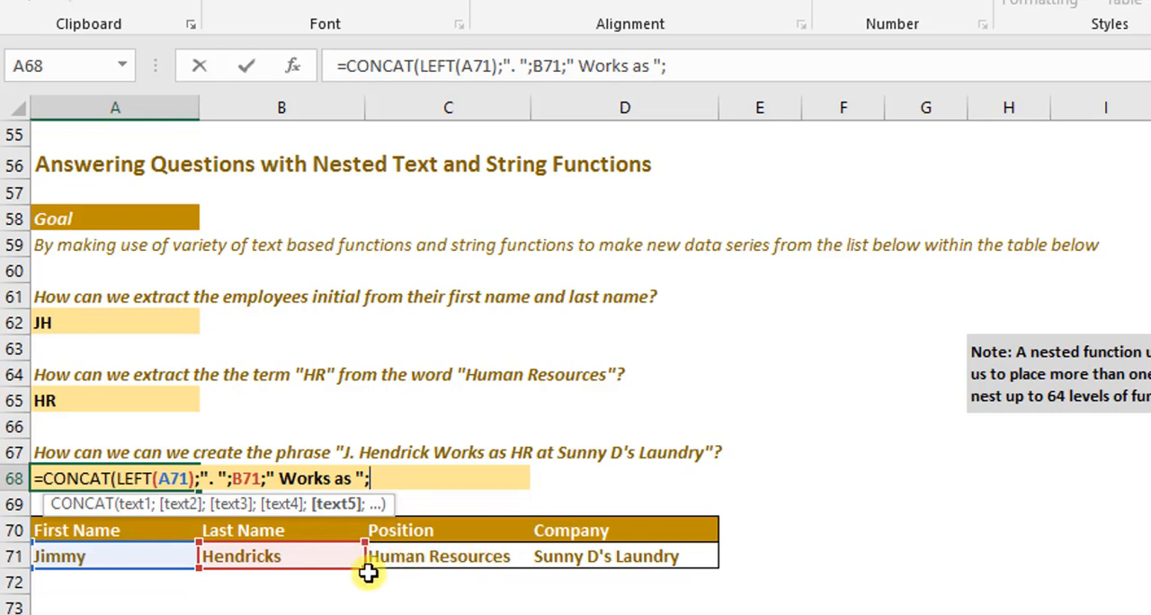
pyautogui.click(76, 399)
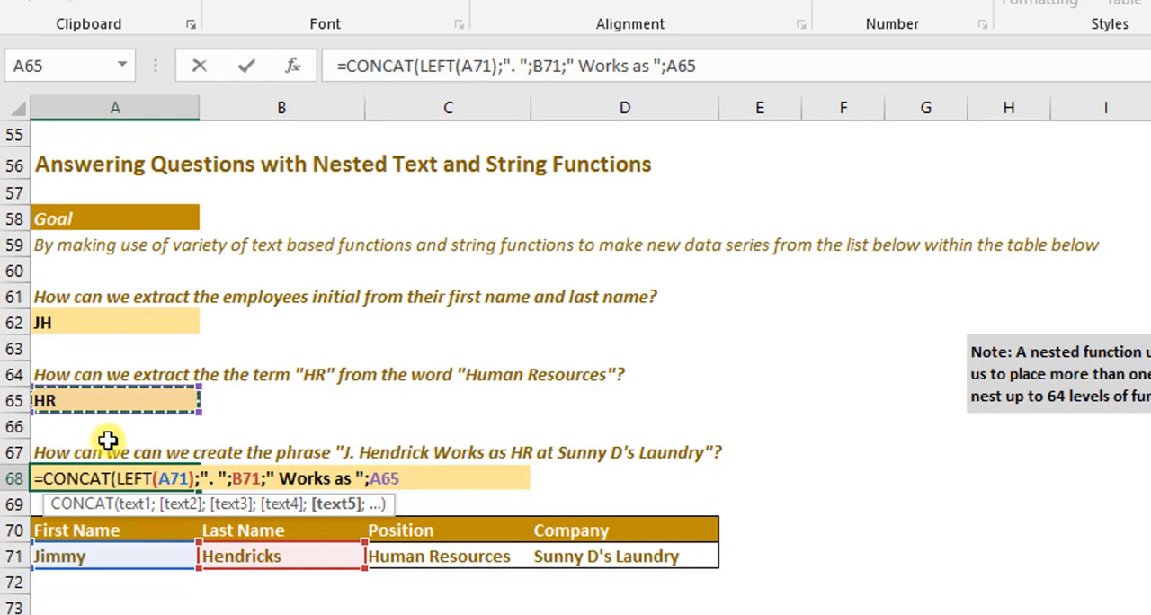
# - Append the literal text " at " after the A65 argument in the A68 CONCAT formula
pyautogui.write("'")
pyautogui.write(';')
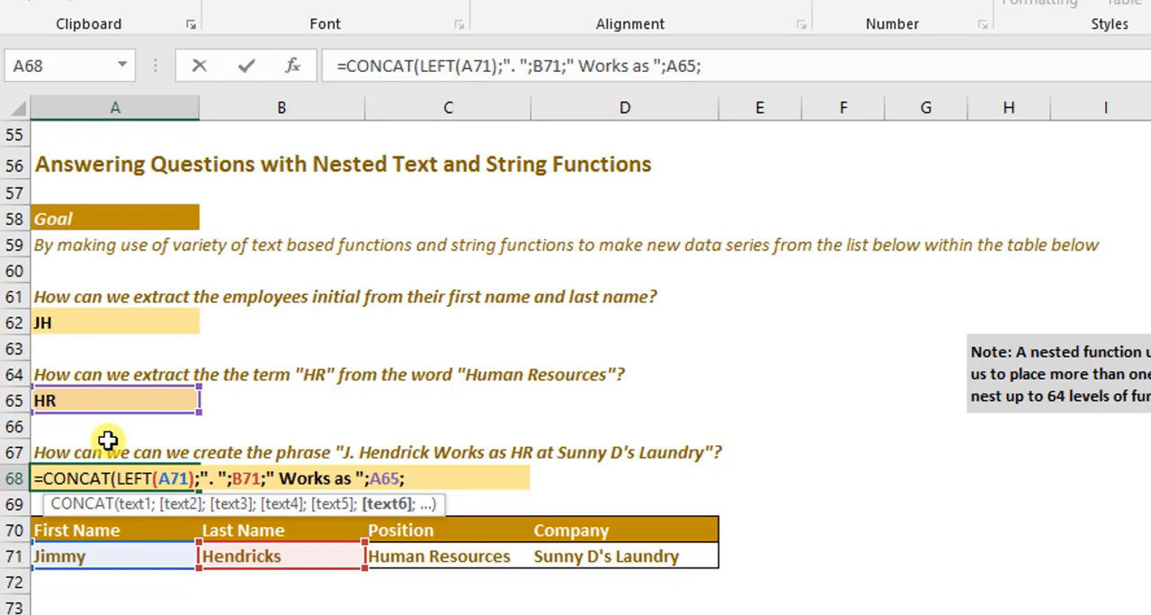
pyautogui.write('" at ";')
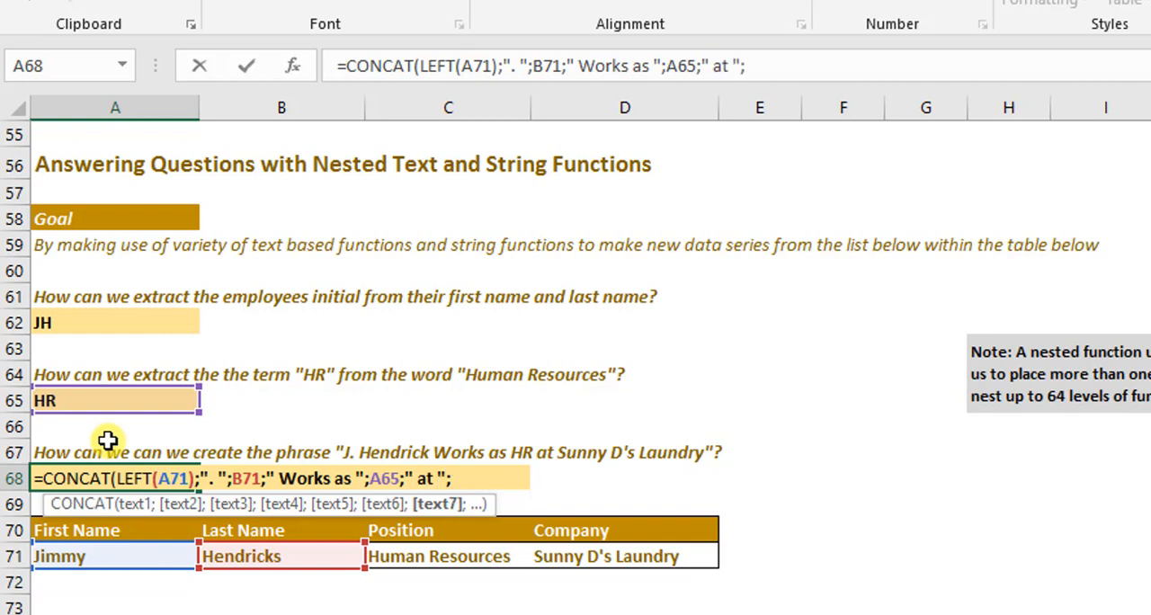
# - Add the company cell D71 as the last CONCAT argument in A68 and complete the formula
pyautogui.click(649, 556)
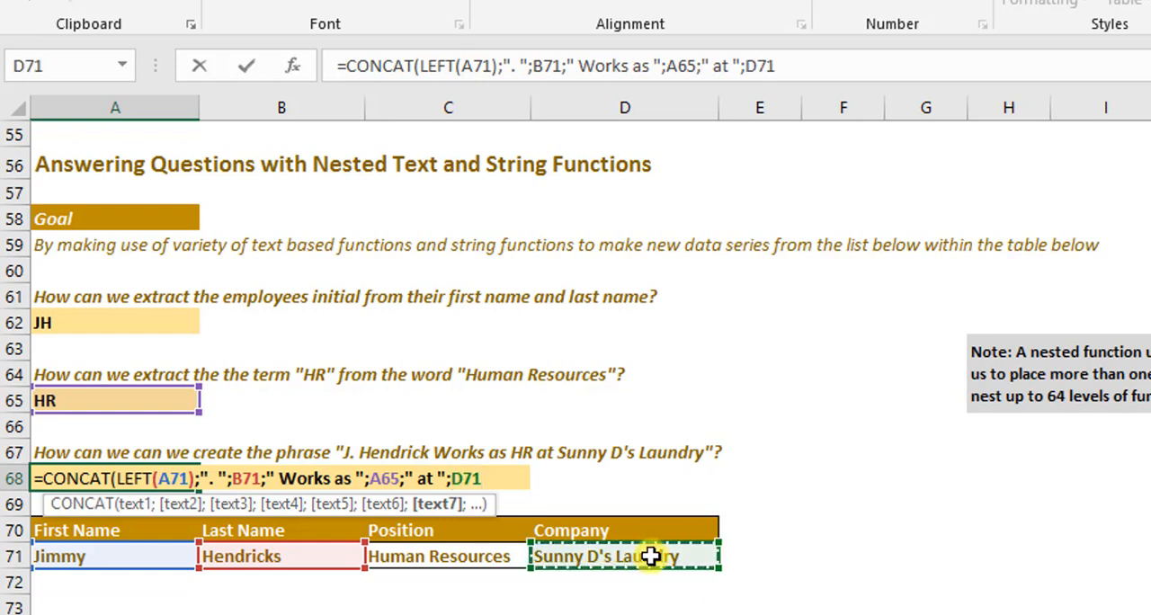
pyautogui.write(')')
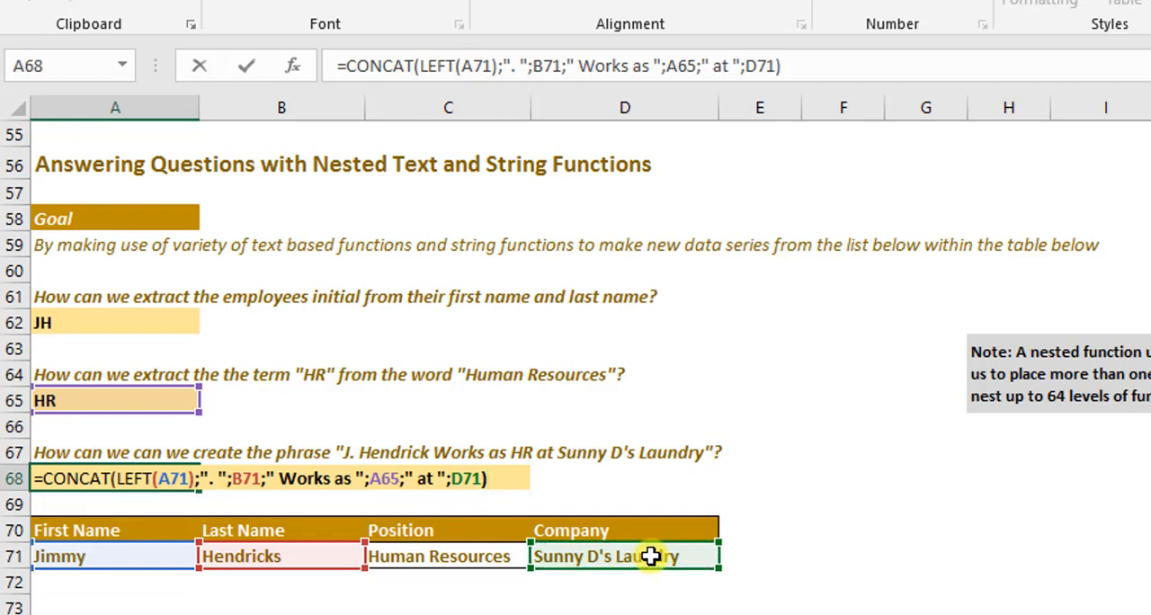
pyautogui.press('Return')
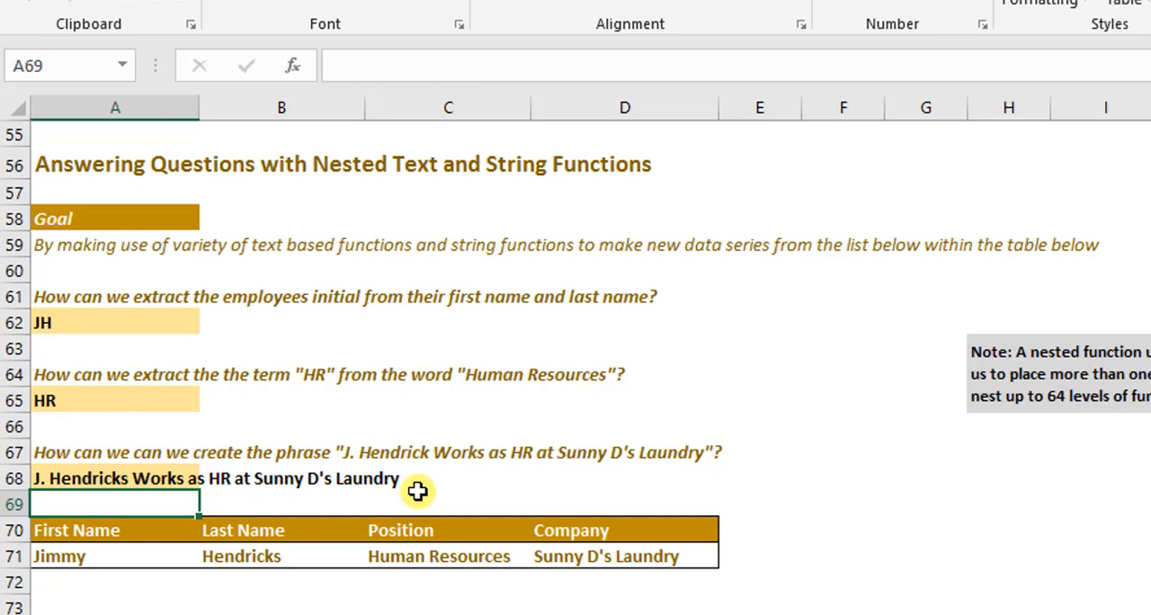
pyautogui.scroll(18, 417, 490)
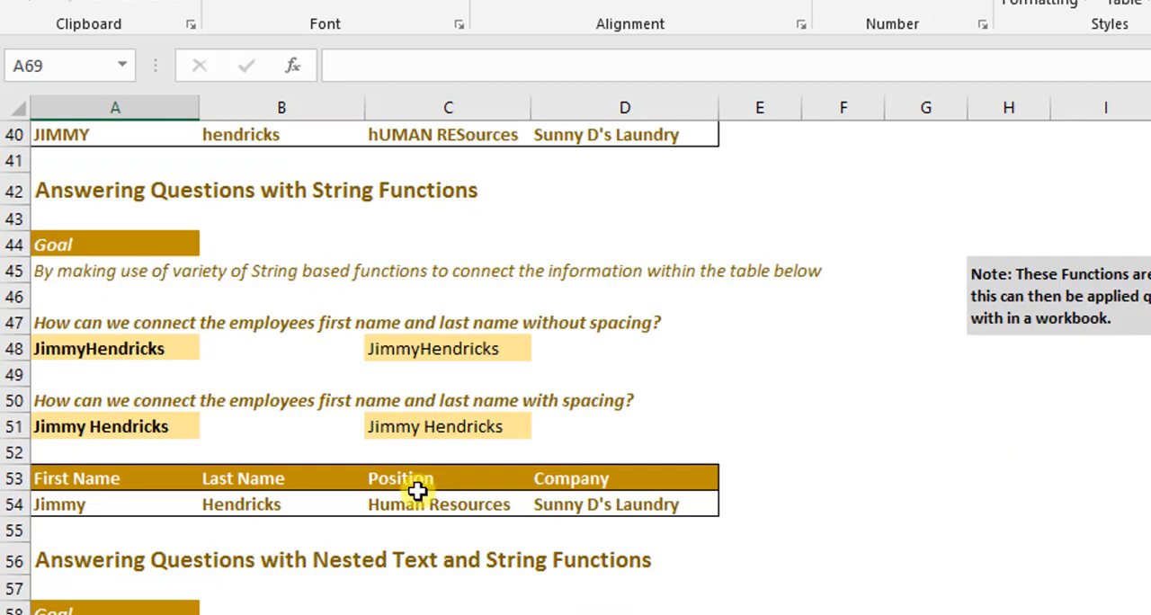
pyautogui.scroll(-7, 295, 389)
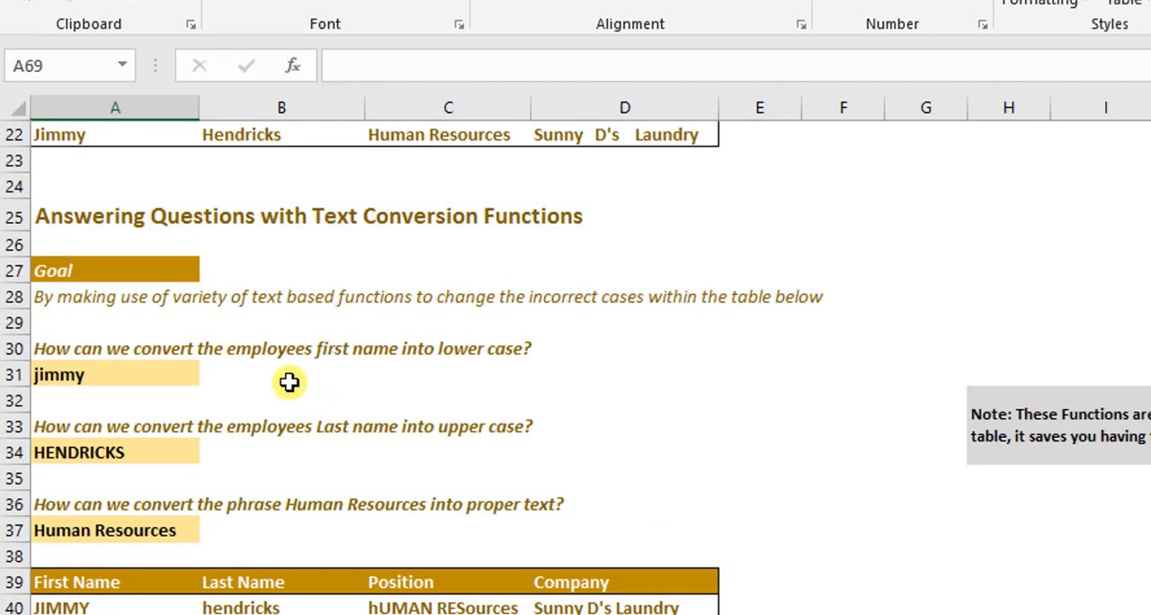